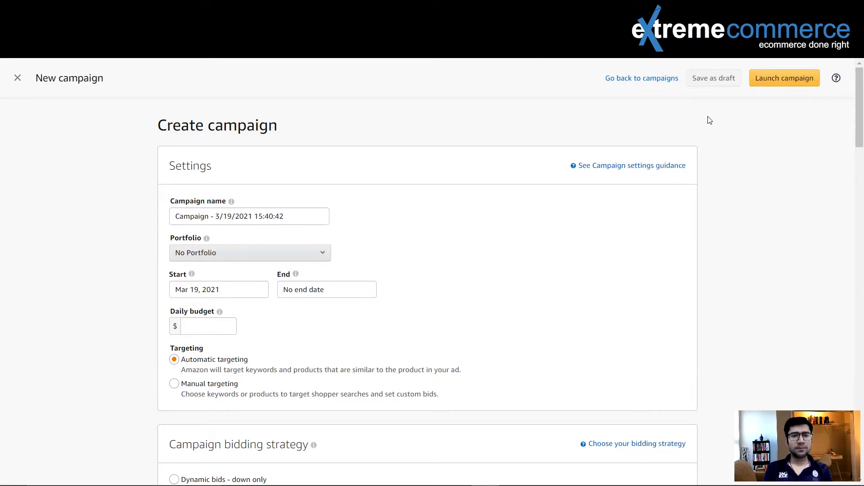
- Set the new campaign's targeting to manual targeting
{"action": "scroll", "coordinate": [540, 151], "scroll_direction": "down", "scroll_amount": 1}
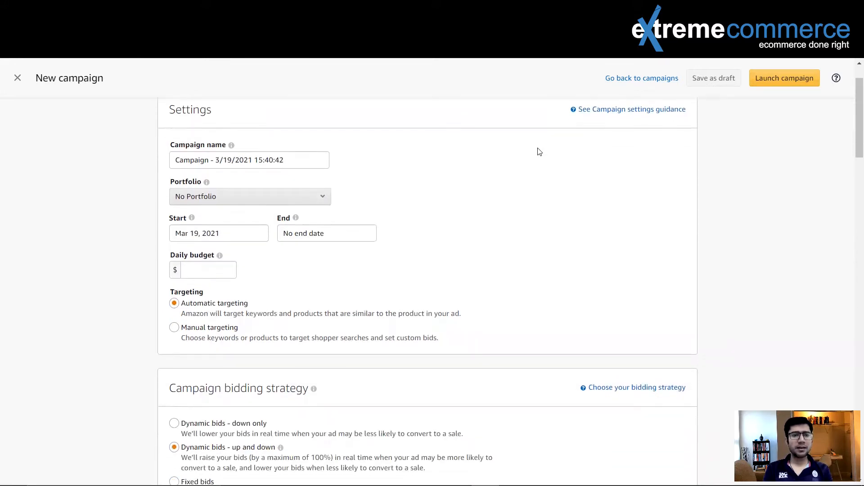
{"action": "scroll", "coordinate": [539, 152], "scroll_direction": "down", "scroll_amount": 1}
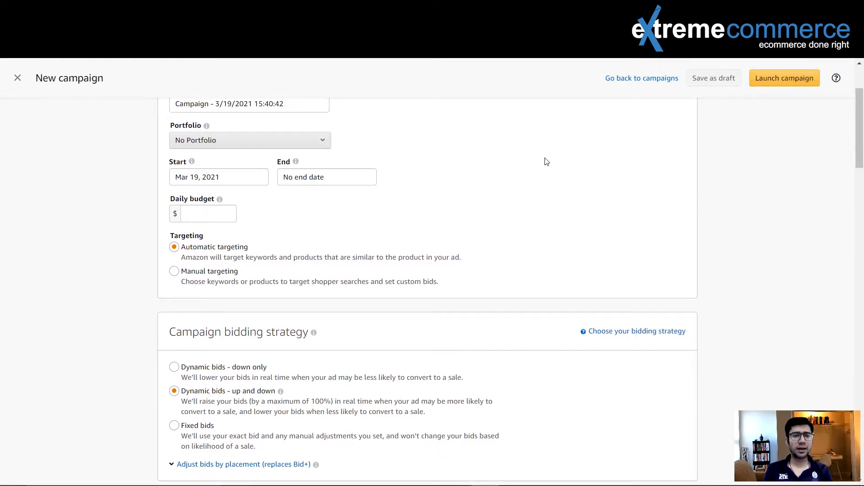
{"action": "scroll", "coordinate": [545, 160], "scroll_direction": "up", "scroll_amount": 2}
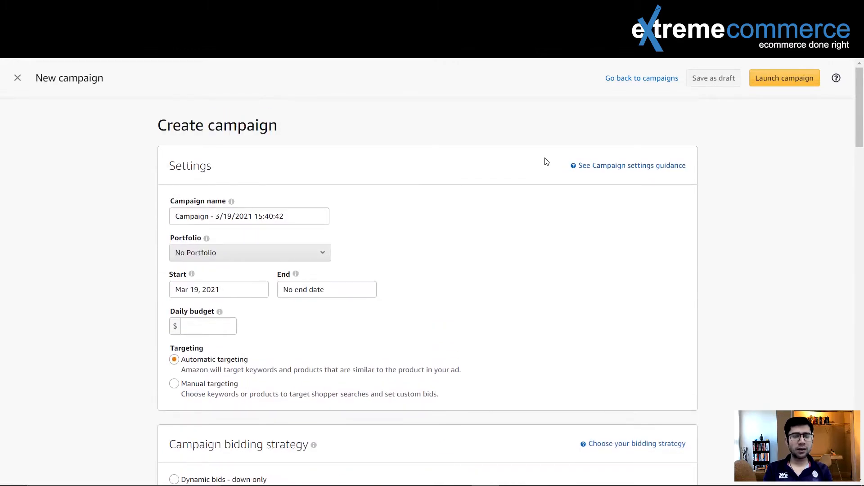
{"action": "scroll", "coordinate": [546, 161], "scroll_direction": "down", "scroll_amount": 1}
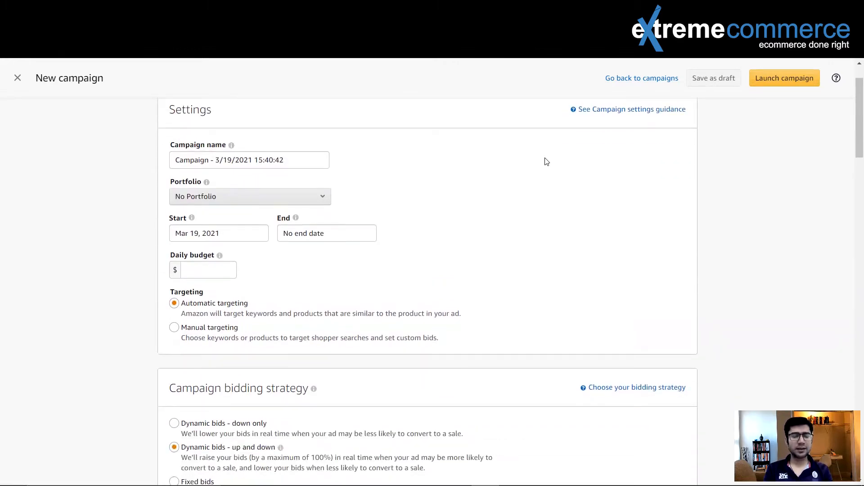
{"action": "scroll", "coordinate": [546, 161], "scroll_direction": "down", "scroll_amount": 1}
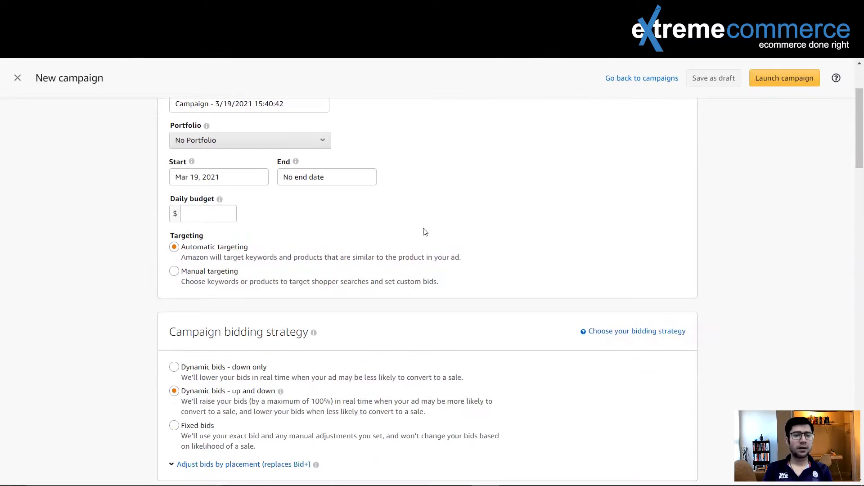
{"action": "left_click", "coordinate": [207, 272]}
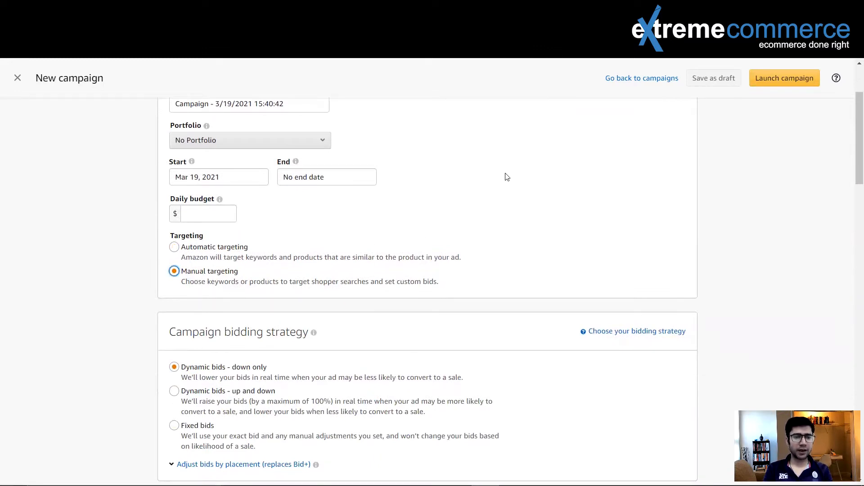
- Choose Dynamic bids - down only as the campaign bidding strategy
{"action": "scroll", "coordinate": [507, 176], "scroll_direction": "down", "scroll_amount": 3}
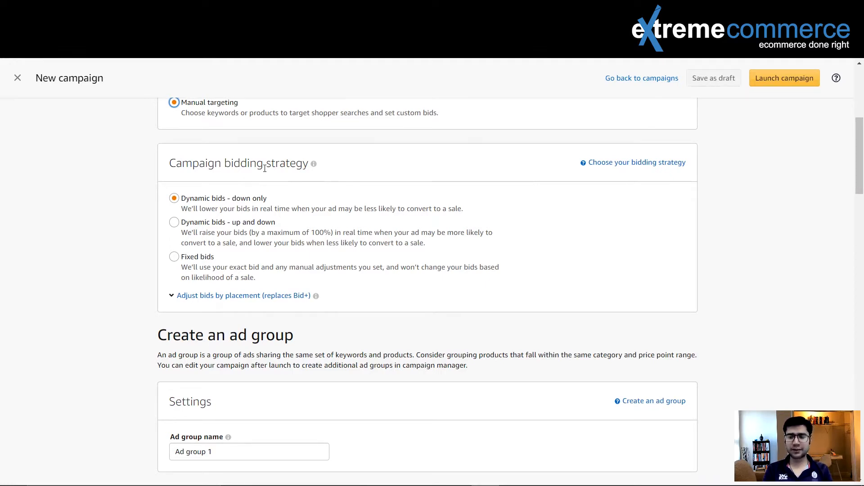
{"action": "left_click", "coordinate": [266, 207]}
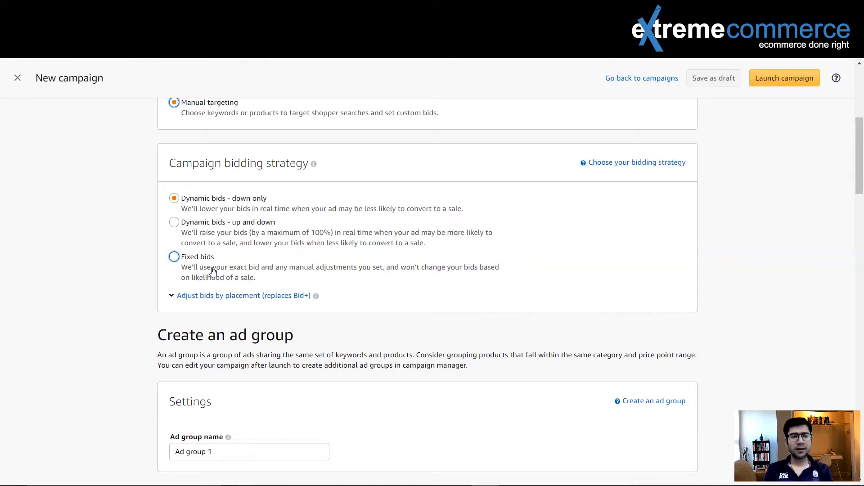
{"action": "left_click", "coordinate": [217, 200]}
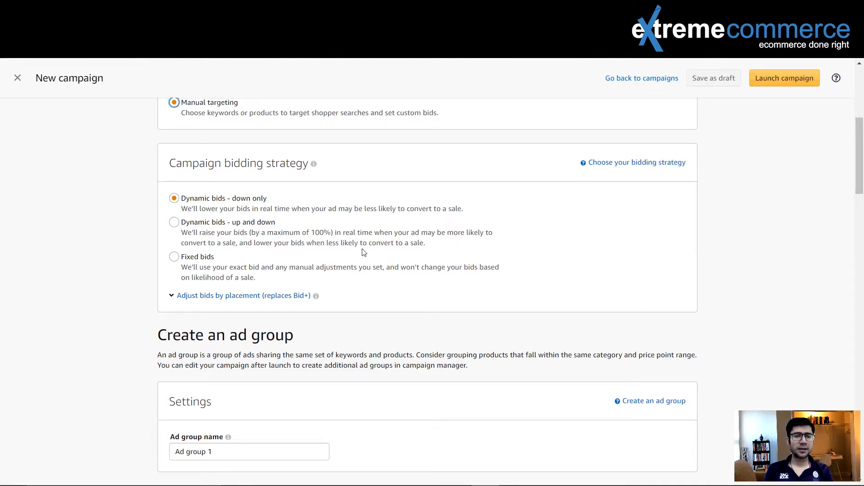
- Add the Sea-Crits Otar The Seal Plush Toy to the ad group's advertised products
{"action": "scroll", "coordinate": [364, 252], "scroll_direction": "down", "scroll_amount": 9}
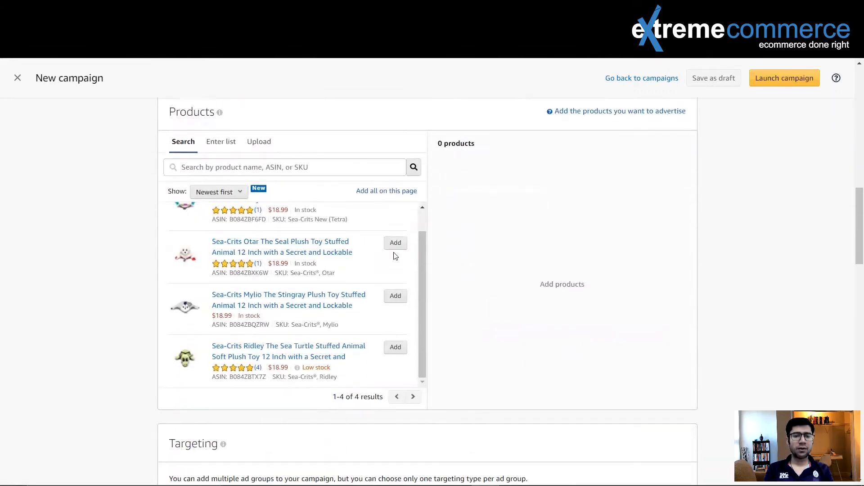
{"action": "left_click", "coordinate": [394, 243]}
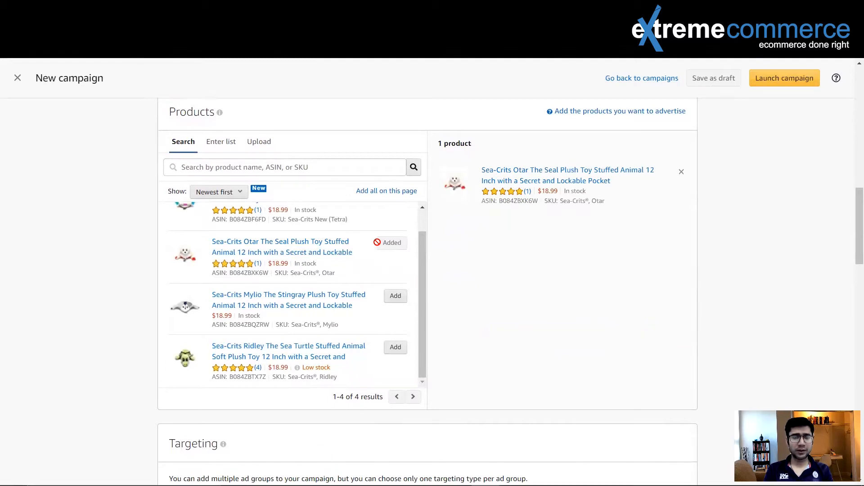
- Set keyword targeting to take an entered keyword list with only the Exact match type enabled
{"action": "scroll", "coordinate": [377, 243], "scroll_direction": "down", "scroll_amount": 6}
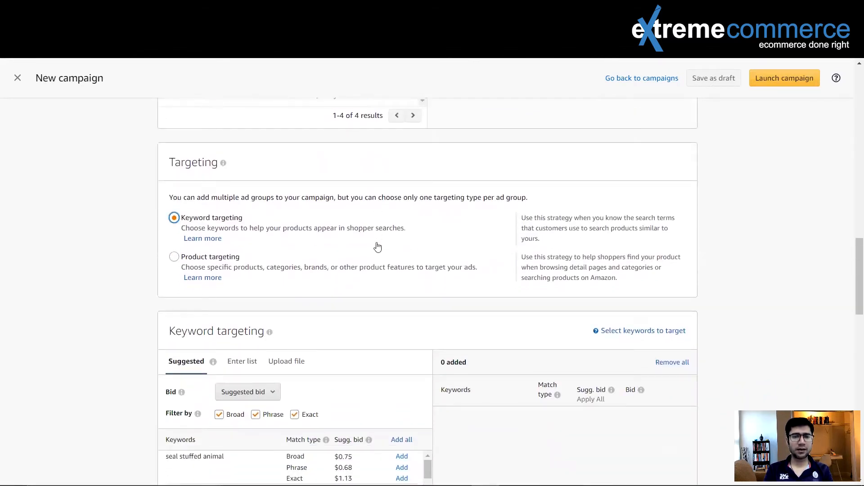
{"action": "scroll", "coordinate": [377, 246], "scroll_direction": "down", "scroll_amount": 2}
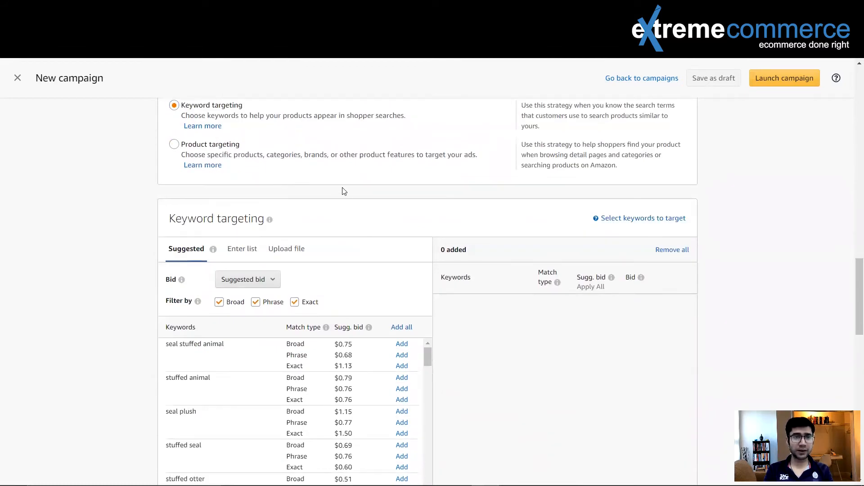
{"action": "left_click", "coordinate": [237, 253]}
{"action": "left_click", "coordinate": [218, 302]}
{"action": "left_click", "coordinate": [255, 303]}
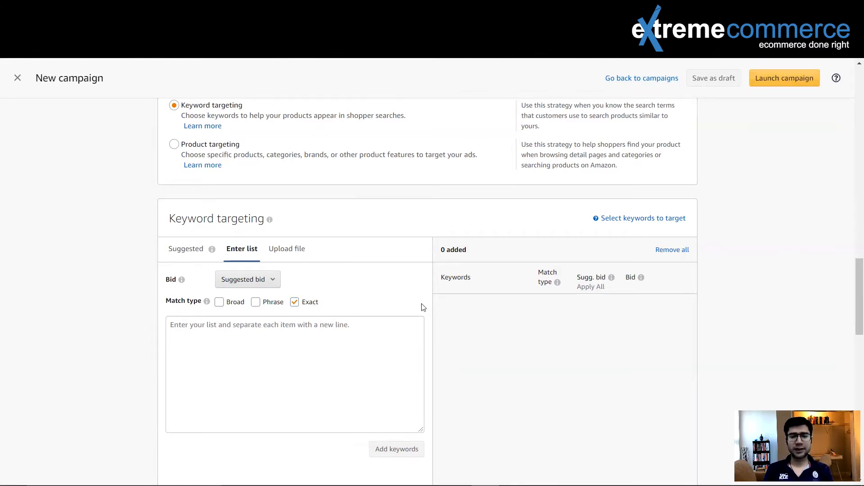
- Switch to the Excel keyword worksheet and copy the phrases from "hair comb" through "styling combs for women"
{"action": "mouse_move", "coordinate": [487, 477]}
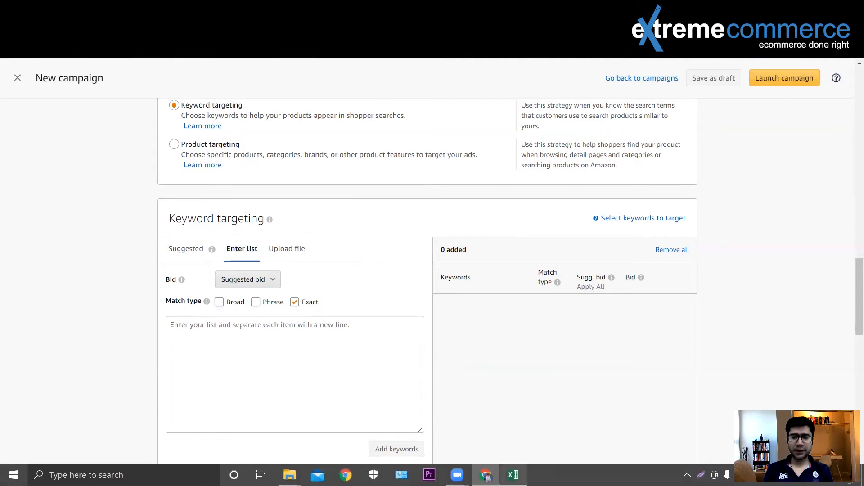
{"action": "left_click", "coordinate": [513, 475]}
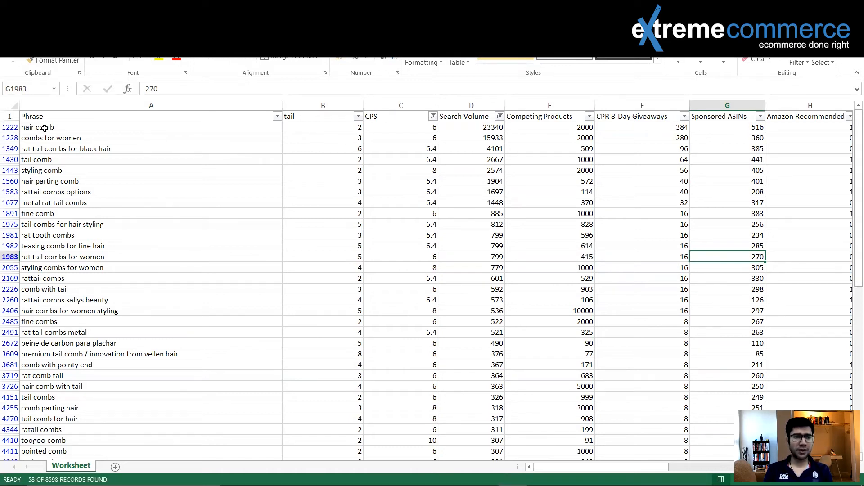
{"action": "left_click", "coordinate": [29, 127]}
{"action": "left_click_drag", "start_coordinate": [33, 137], "coordinate": [88, 270]}
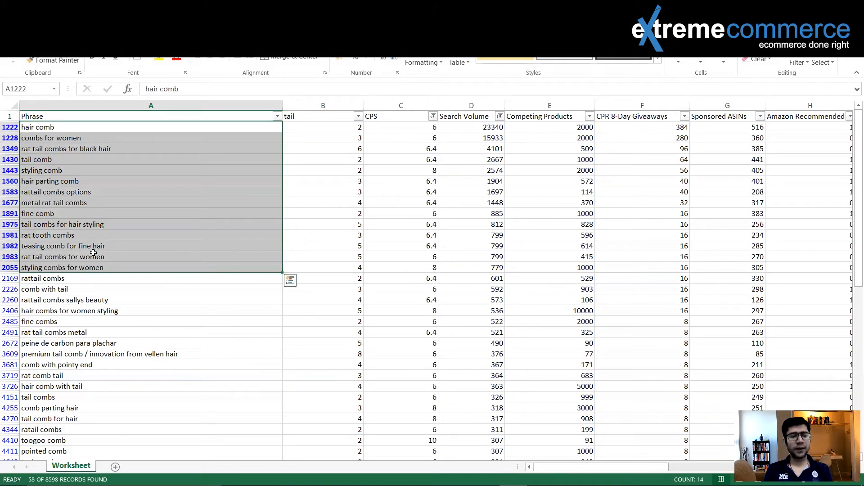
{"action": "key", "text": "ctrl+c"}
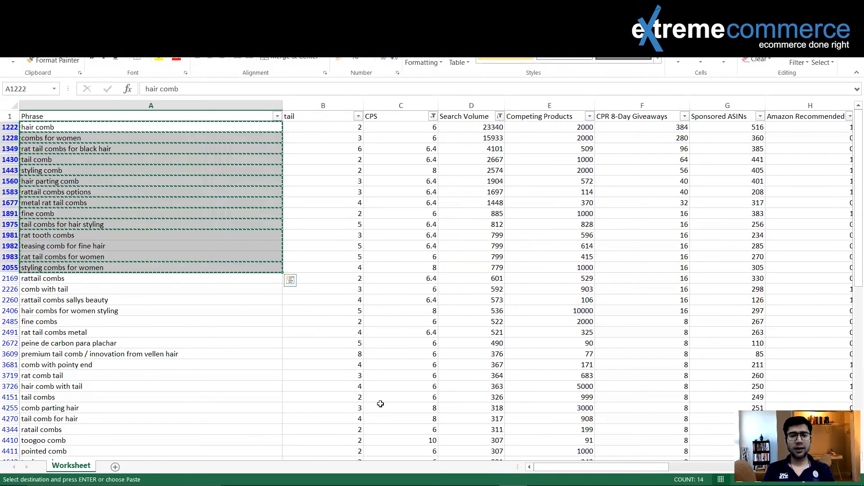
- Return to the campaign in the browser and add the copied comb phrases as exact-match keywords with suggested bids
{"action": "left_click", "coordinate": [485, 474]}
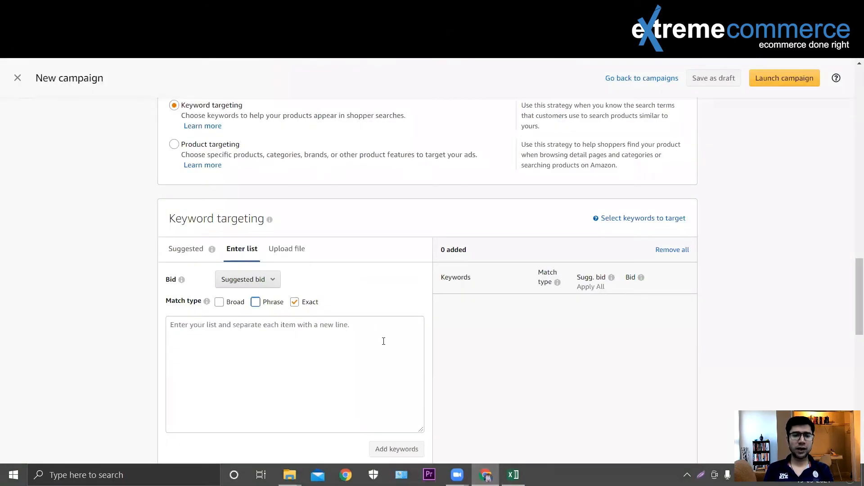
{"action": "left_click", "coordinate": [245, 340]}
{"action": "key", "text": "ctrl+v"}
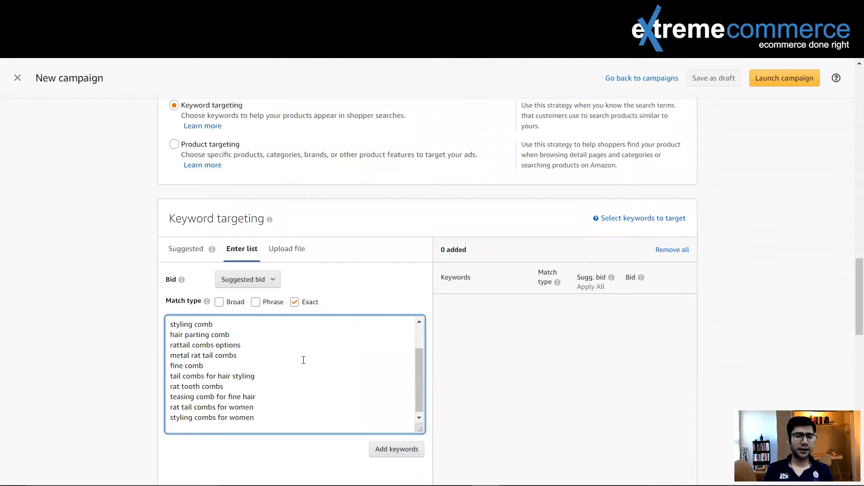
{"action": "left_click", "coordinate": [390, 450]}
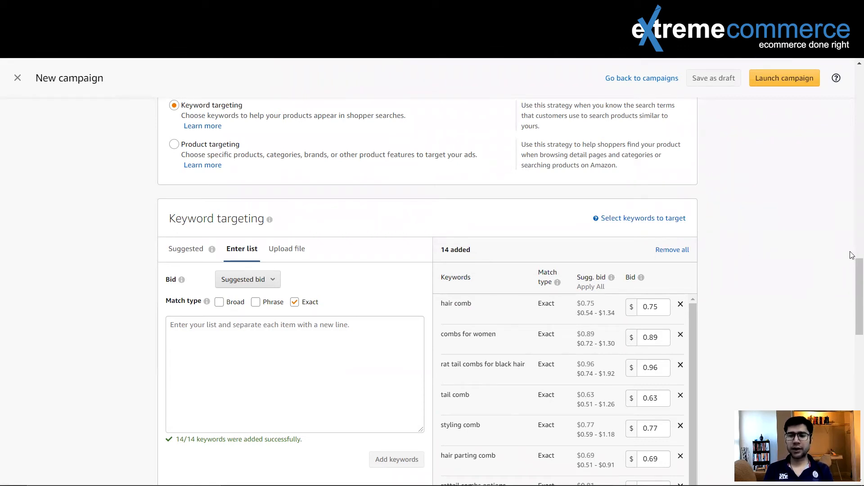
- Expand the bid adjustments by placement under the campaign bidding strategy
{"action": "left_click_drag", "start_coordinate": [851, 277], "coordinate": [852, 296]}
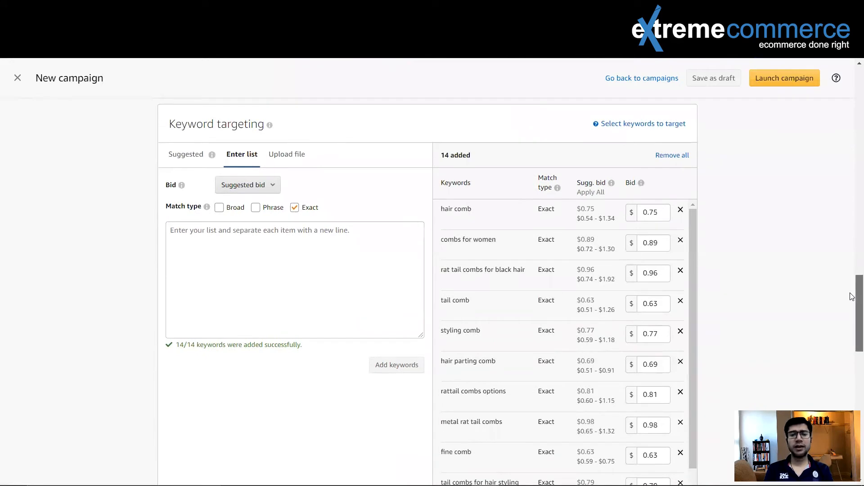
{"action": "left_click_drag", "start_coordinate": [850, 293], "coordinate": [850, 293]}
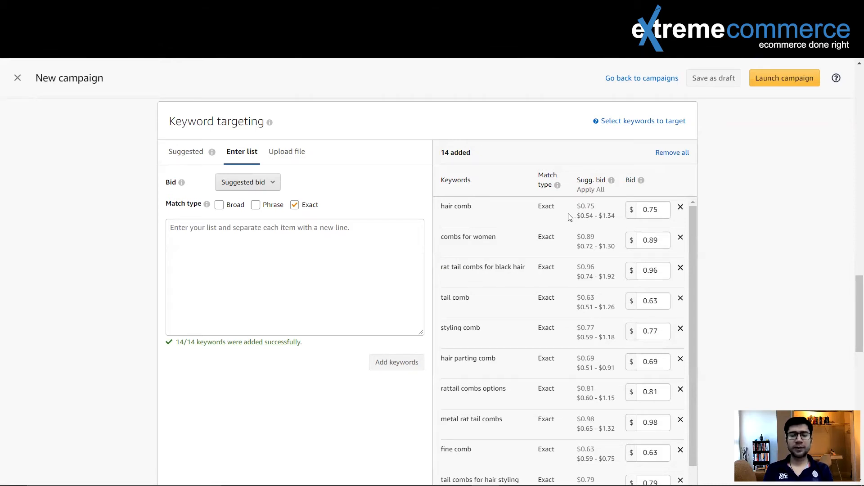
{"action": "scroll", "coordinate": [567, 218], "scroll_direction": "up", "scroll_amount": 5}
{"action": "scroll", "coordinate": [566, 217], "scroll_direction": "up", "scroll_amount": 10}
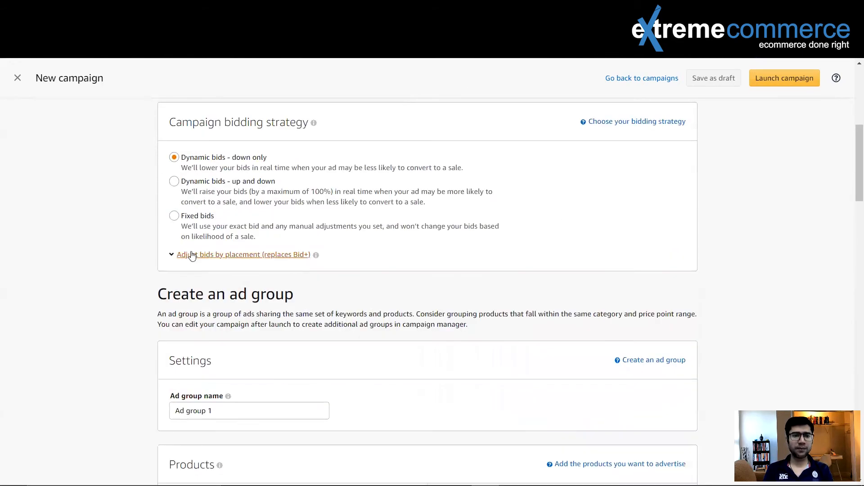
{"action": "left_click", "coordinate": [172, 255]}
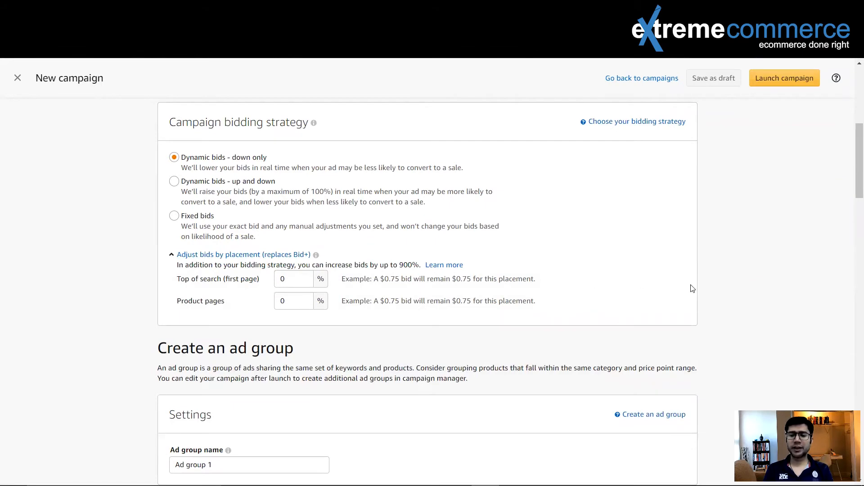
- Review the campaign settings, placement adjustments and the suggested bids of the added keywords
{"action": "scroll", "coordinate": [727, 276], "scroll_direction": "down", "scroll_amount": 6}
{"action": "scroll", "coordinate": [722, 276], "scroll_direction": "down", "scroll_amount": 10}
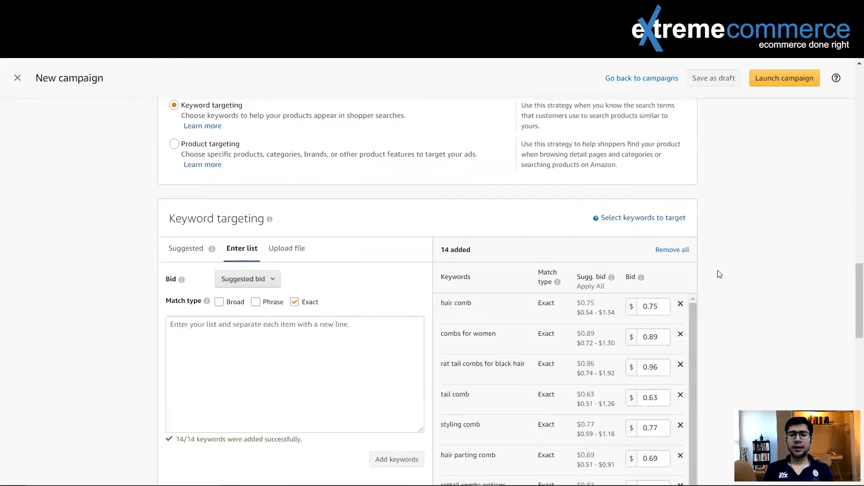
{"action": "scroll", "coordinate": [717, 264], "scroll_direction": "up", "scroll_amount": 2}
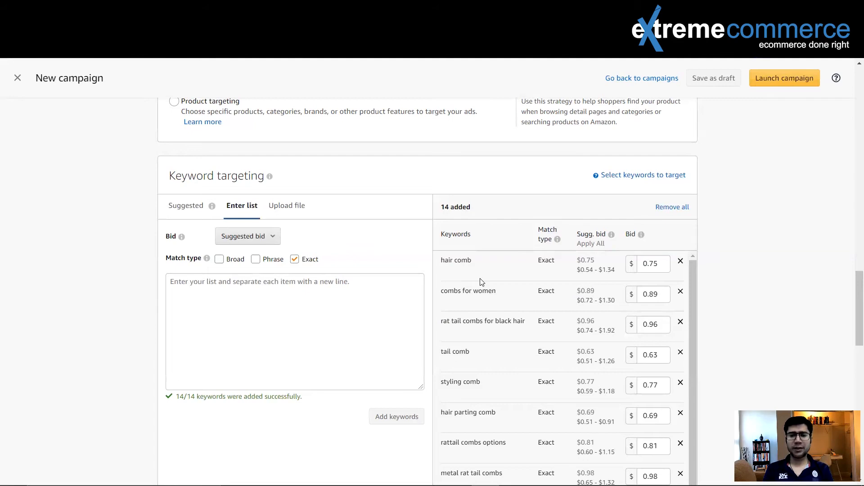
{"action": "scroll", "coordinate": [477, 279], "scroll_direction": "up", "scroll_amount": 20}
{"action": "scroll", "coordinate": [486, 266], "scroll_direction": "up", "scroll_amount": 2}
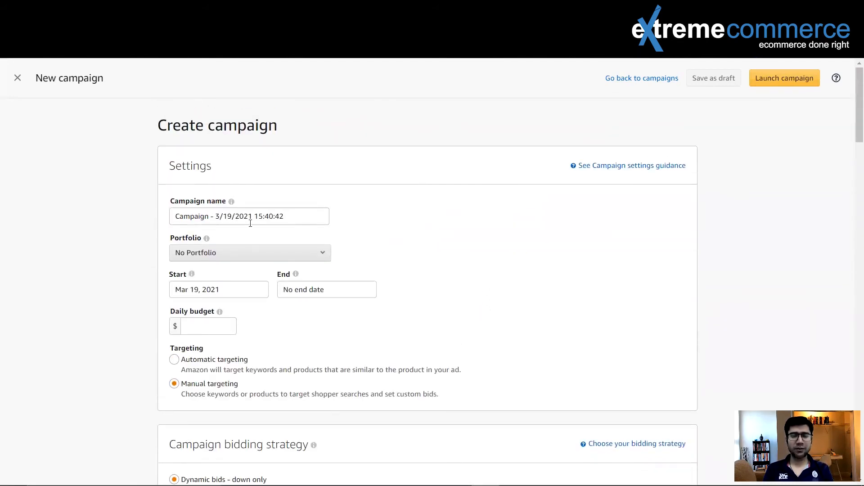
{"action": "scroll", "coordinate": [596, 260], "scroll_direction": "down", "scroll_amount": 10}
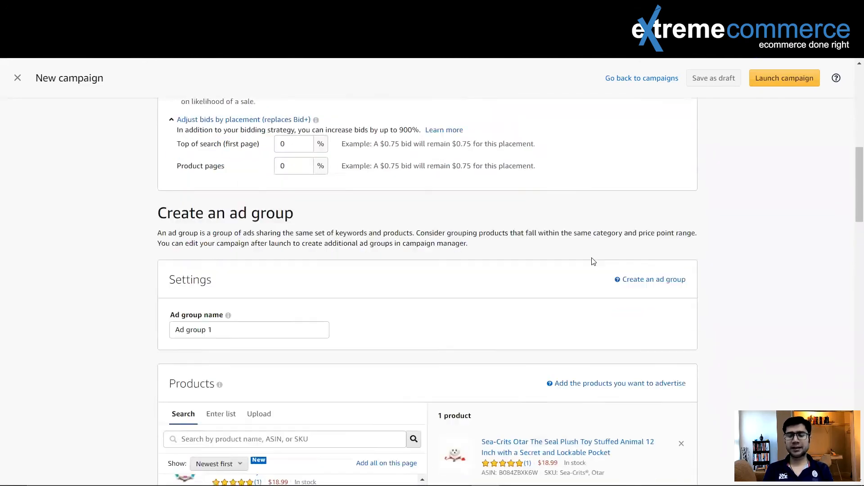
{"action": "scroll", "coordinate": [594, 262], "scroll_direction": "down", "scroll_amount": 12}
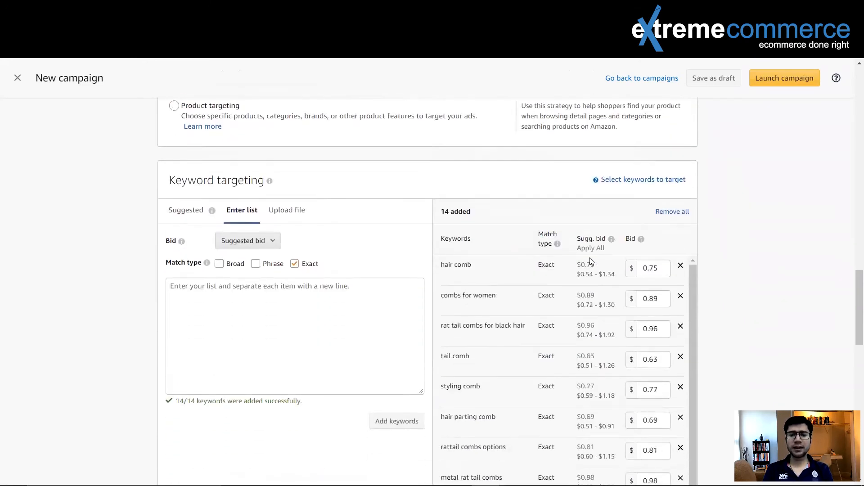
{"action": "scroll", "coordinate": [496, 258], "scroll_direction": "down", "scroll_amount": 2}
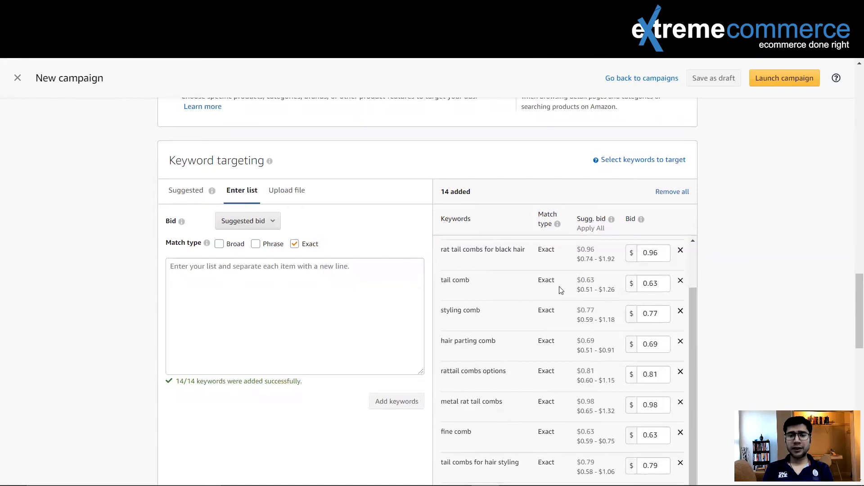
{"action": "scroll", "coordinate": [561, 290], "scroll_direction": "up", "scroll_amount": 1}
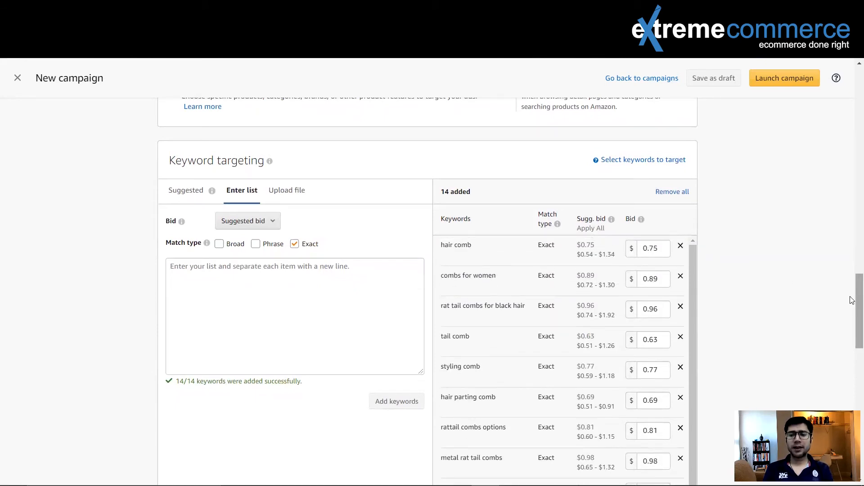
- Remove all added keywords from the ad group and add only "hair comb" as an exact-match keyword with the suggested bid
{"action": "scroll", "coordinate": [852, 300], "scroll_direction": "down", "scroll_amount": 2}
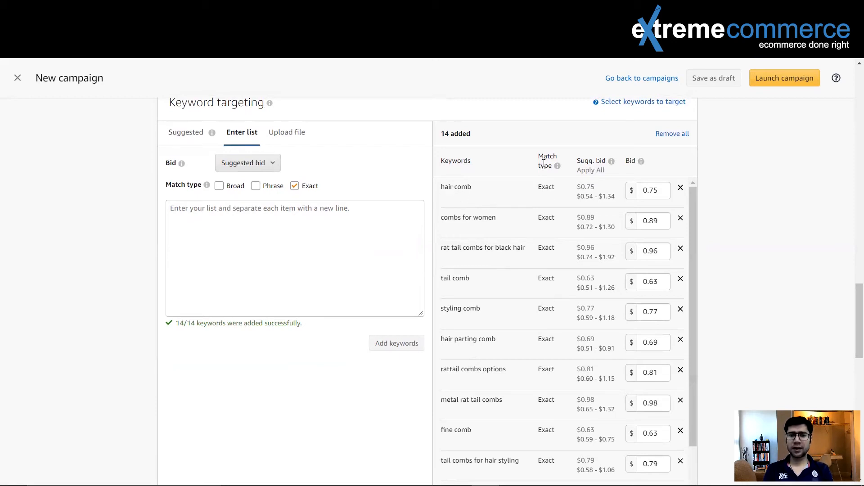
{"action": "left_click", "coordinate": [665, 135]}
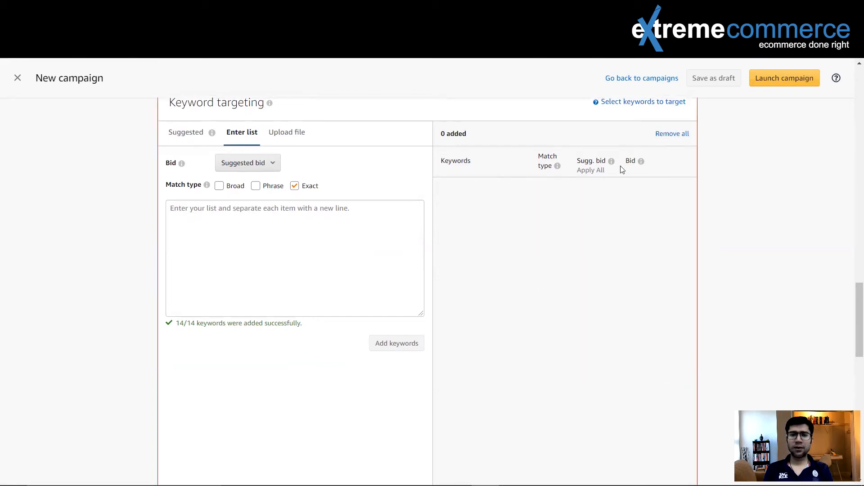
{"action": "left_click", "coordinate": [187, 210]}
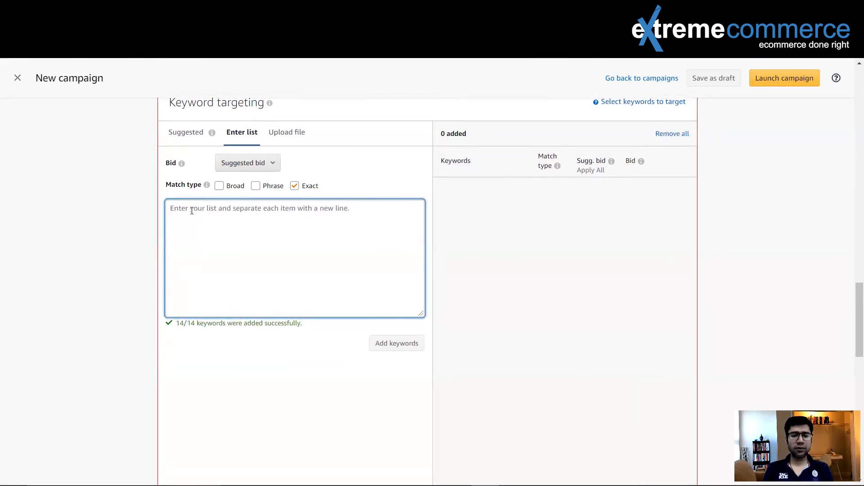
{"action": "type", "text": "hair comb"}
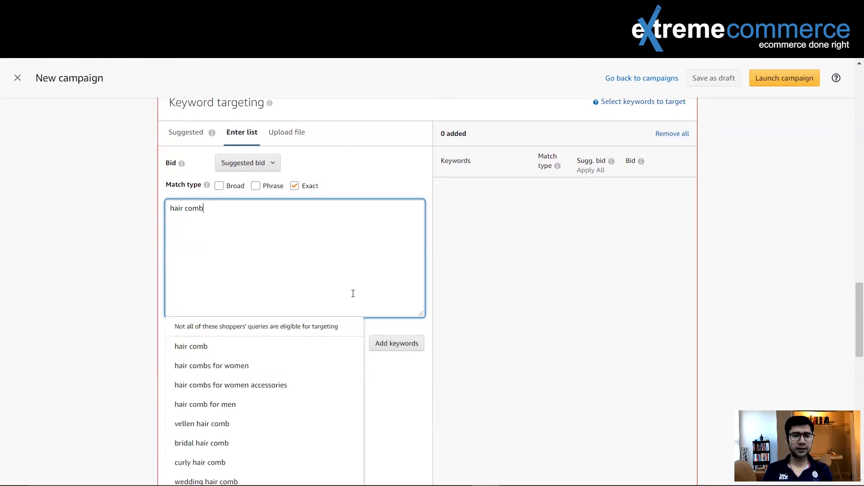
{"action": "left_click", "coordinate": [203, 347]}
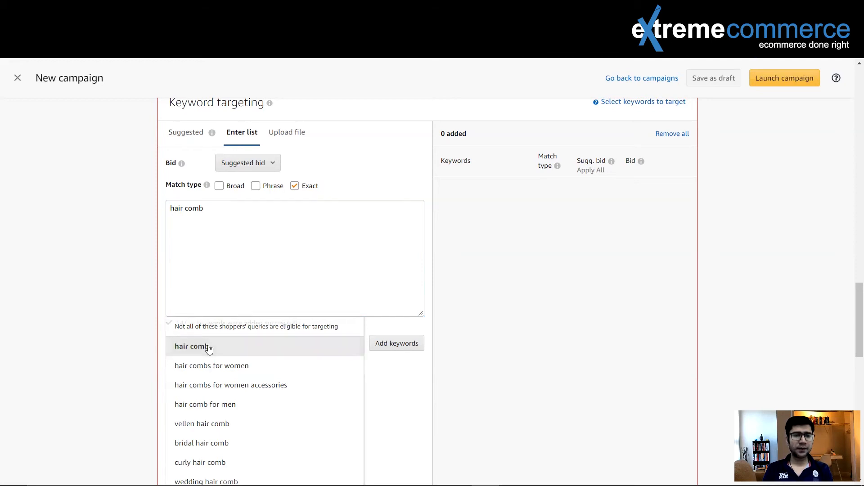
{"action": "left_click", "coordinate": [383, 343]}
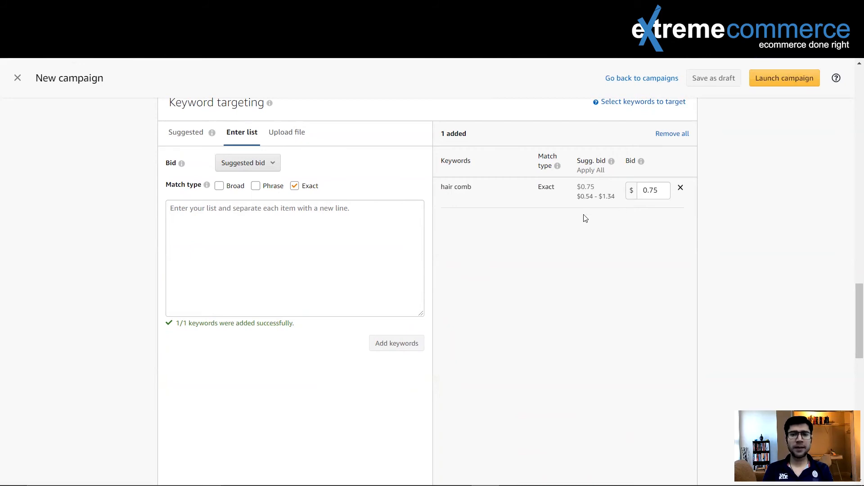
- Examine the placement bid adjustments, campaign settings and targeting choices alongside the "hair comb" keyword's bid
{"action": "scroll", "coordinate": [585, 217], "scroll_direction": "up", "scroll_amount": 5}
{"action": "scroll", "coordinate": [584, 217], "scroll_direction": "up", "scroll_amount": 20}
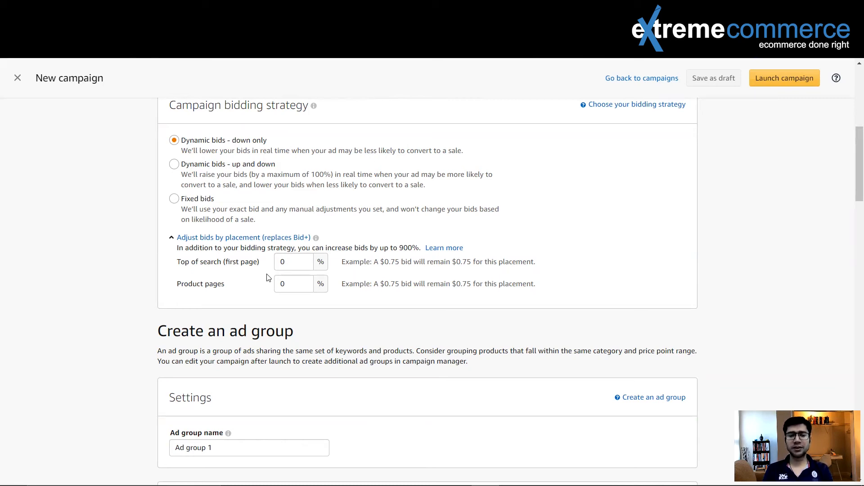
{"action": "scroll", "coordinate": [395, 151], "scroll_direction": "down", "scroll_amount": 4}
{"action": "scroll", "coordinate": [378, 258], "scroll_direction": "down", "scroll_amount": 15}
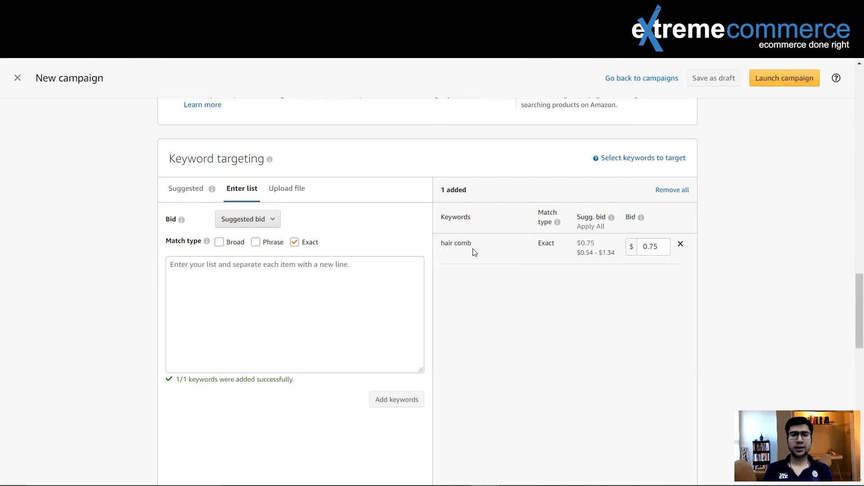
{"action": "scroll", "coordinate": [474, 252], "scroll_direction": "up", "scroll_amount": 20}
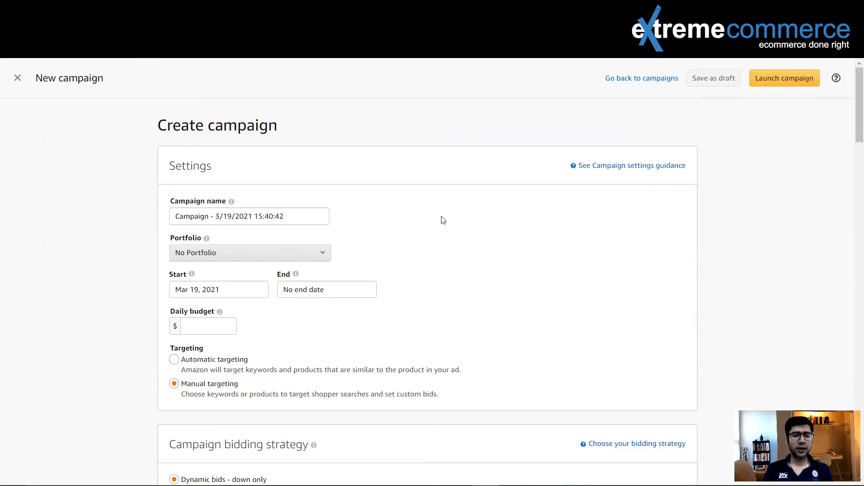
{"action": "scroll", "coordinate": [444, 220], "scroll_direction": "down", "scroll_amount": 12}
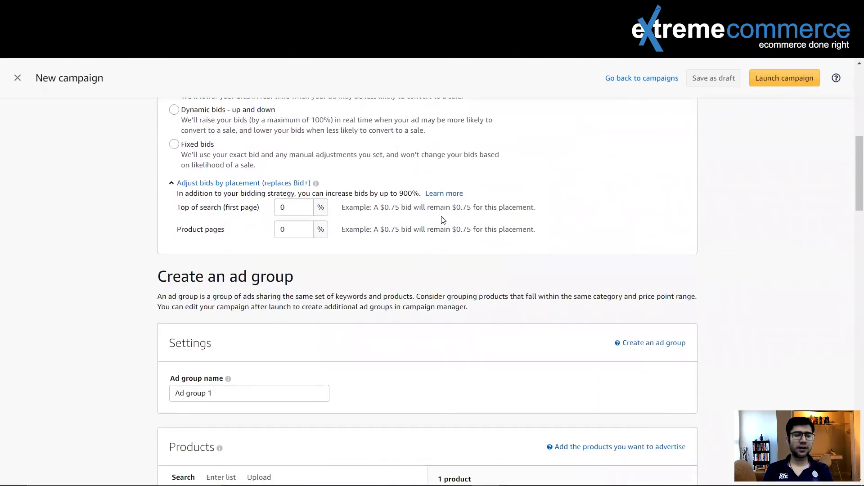
{"action": "scroll", "coordinate": [443, 220], "scroll_direction": "down", "scroll_amount": 10}
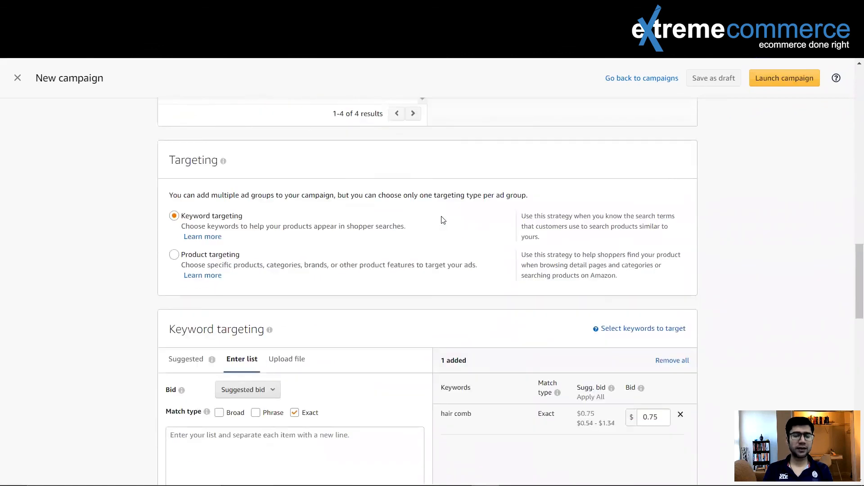
{"action": "scroll", "coordinate": [442, 220], "scroll_direction": "down", "scroll_amount": 3}
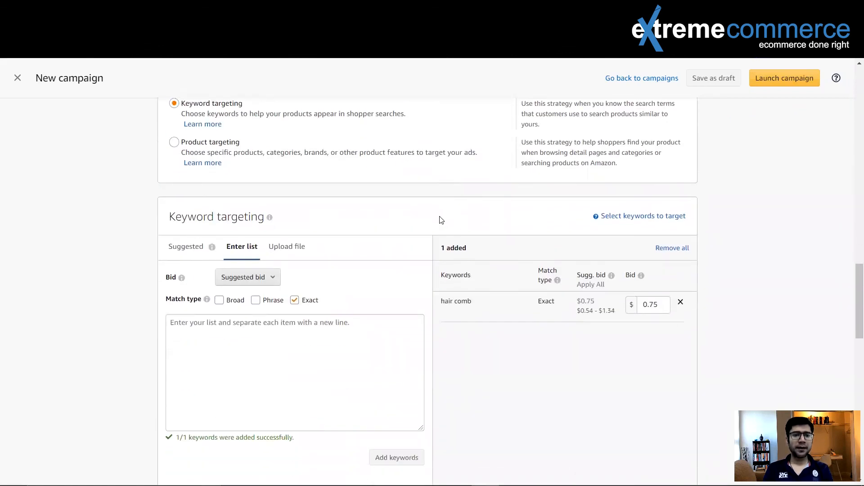